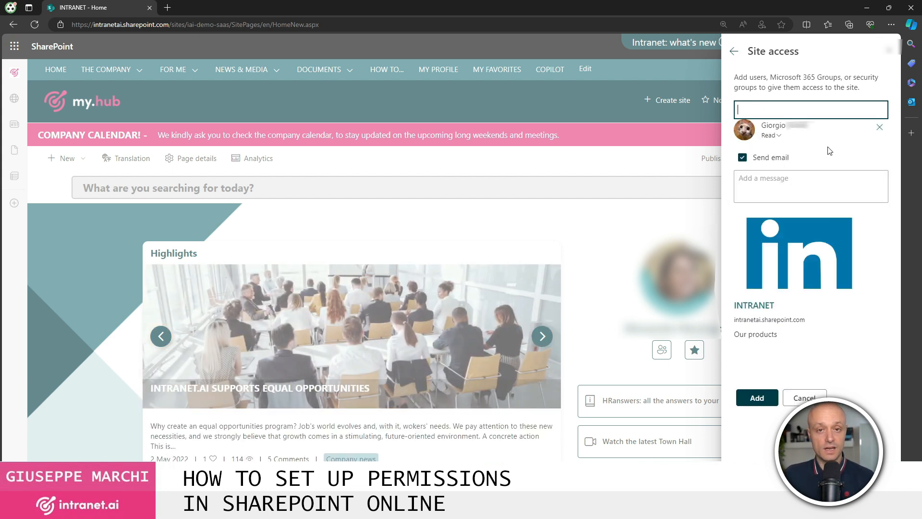
Step: Give the selected user Read access to the site without sending a notification email
click(777, 137)
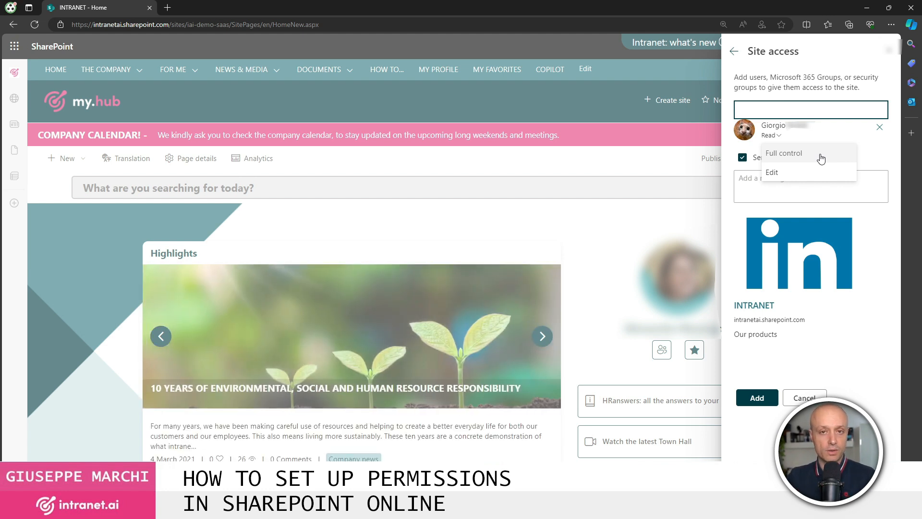
key(Escape)
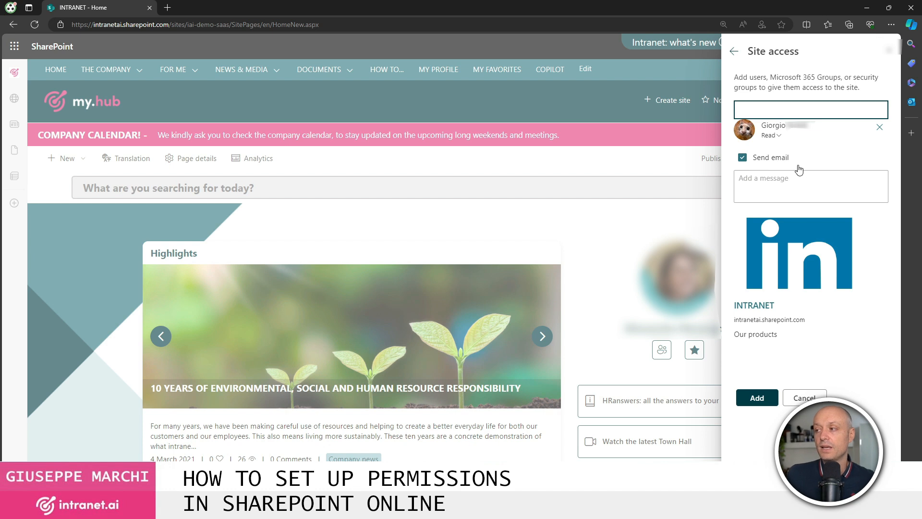
click(777, 161)
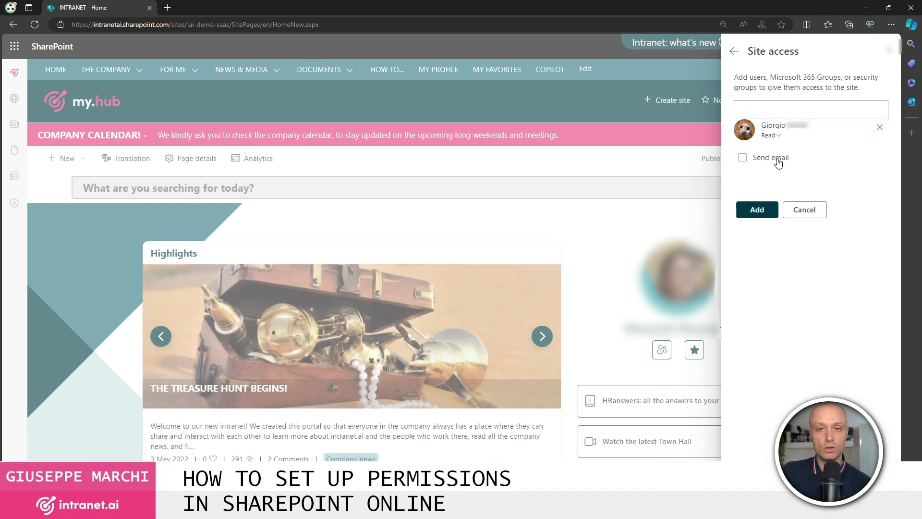
click(778, 163)
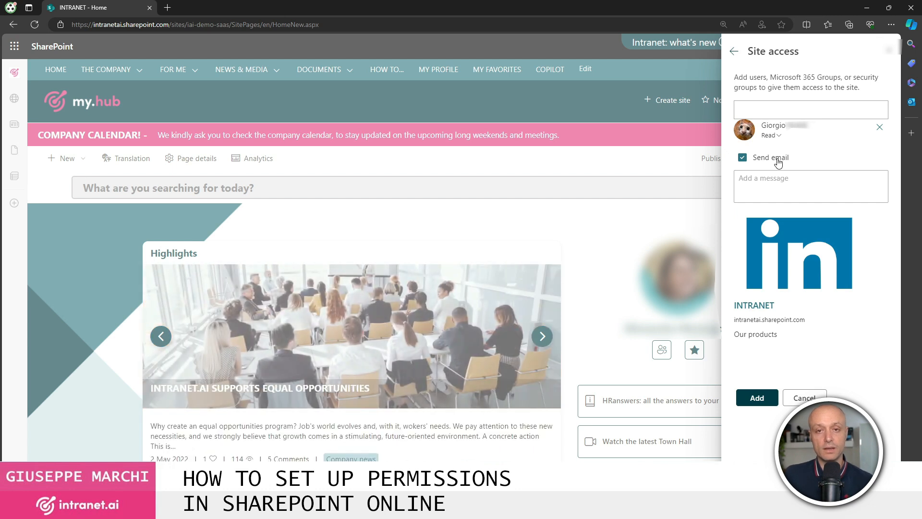
click(778, 164)
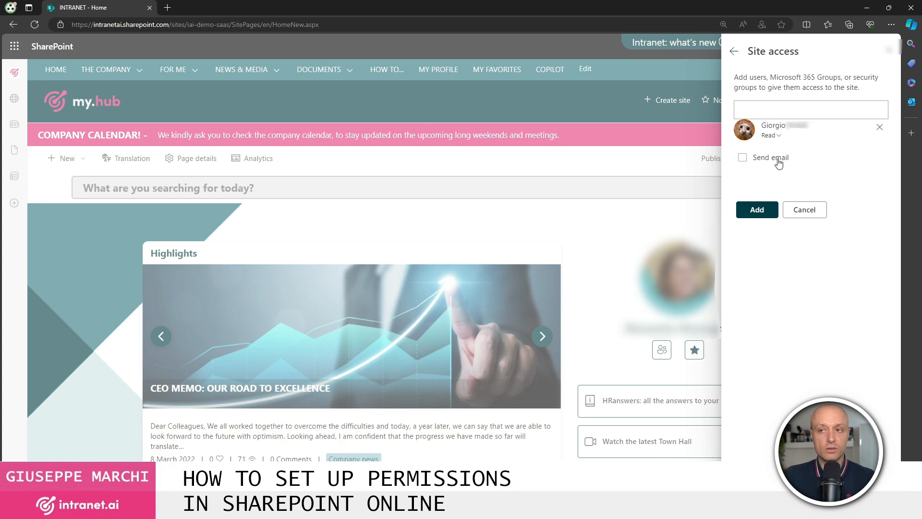
click(770, 210)
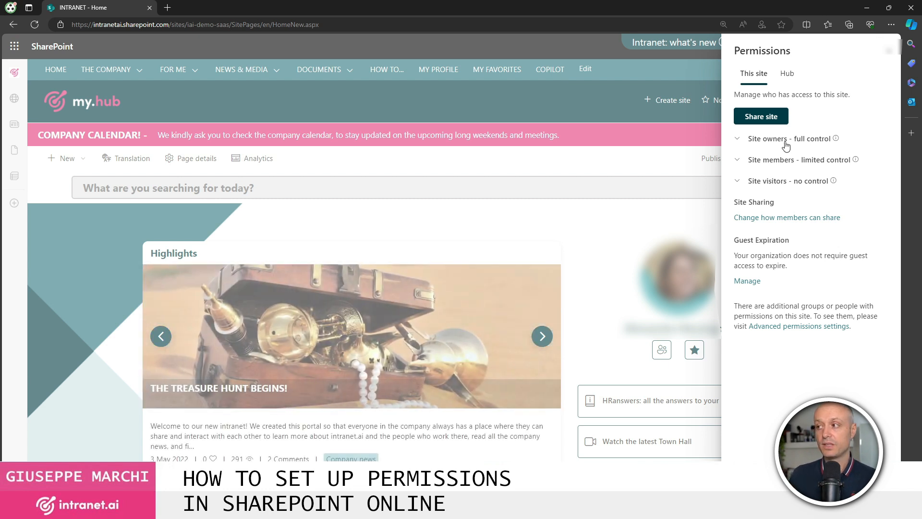
Step: Examine who belongs to the site visitors, members and owners groups, and check the hub permission sync setting
click(788, 182)
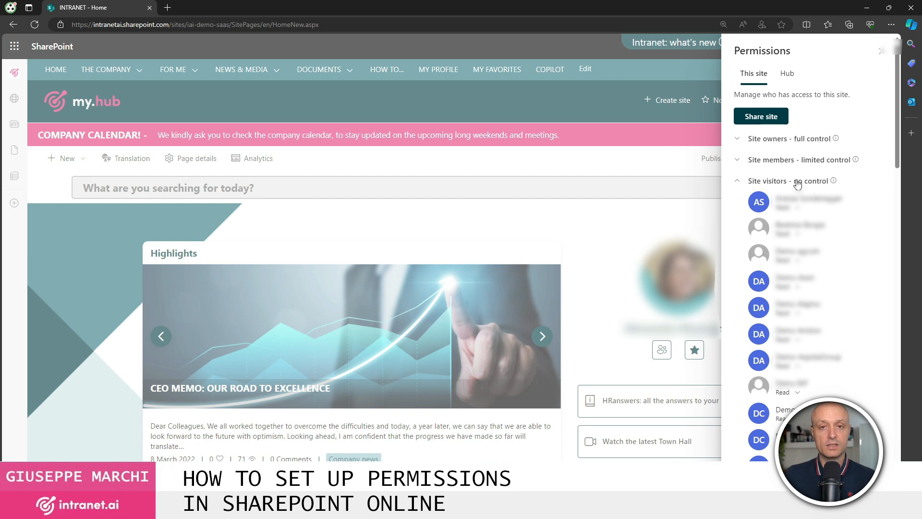
click(797, 184)
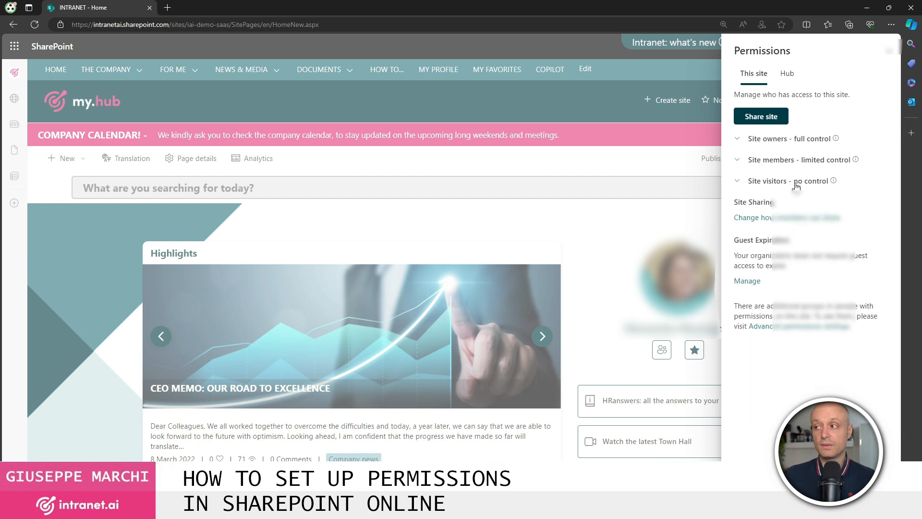
click(814, 161)
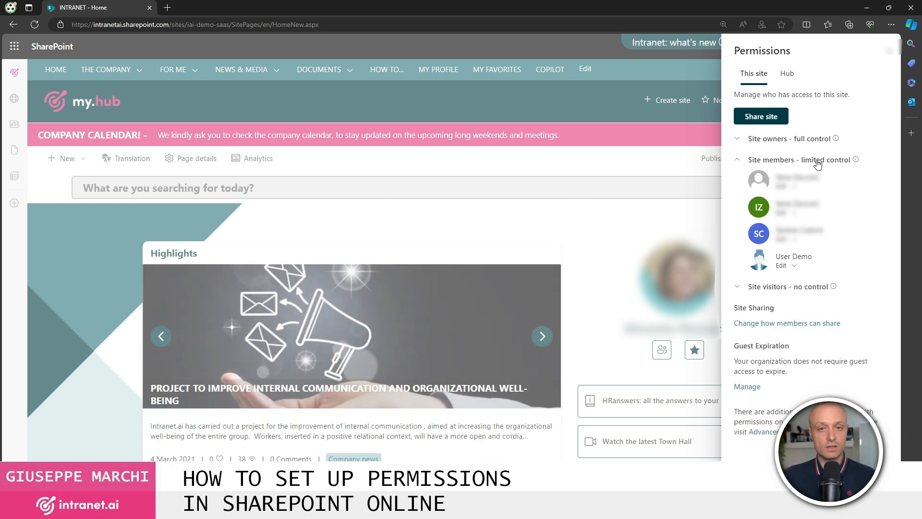
click(815, 162)
click(774, 141)
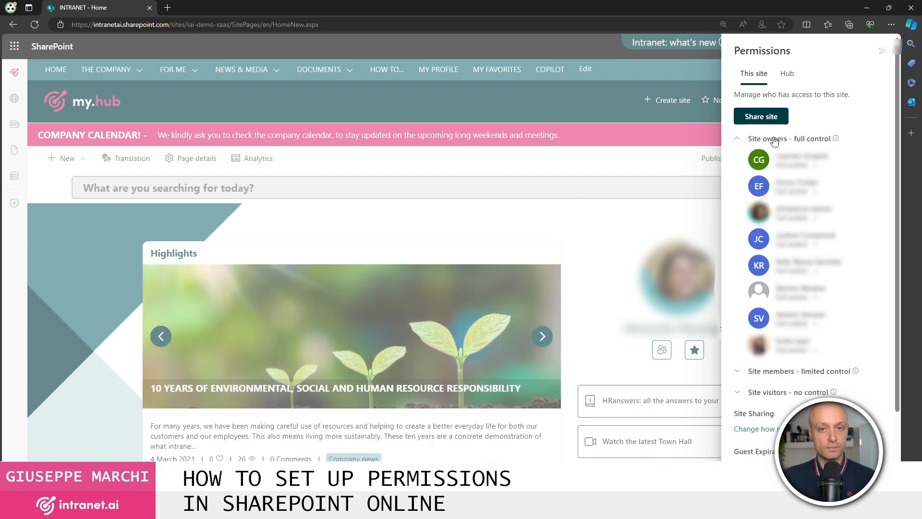
click(775, 140)
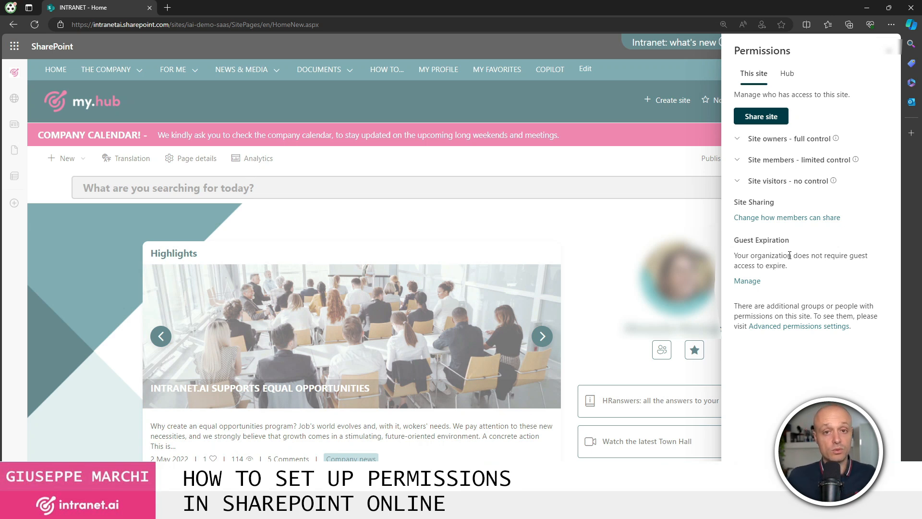
click(788, 74)
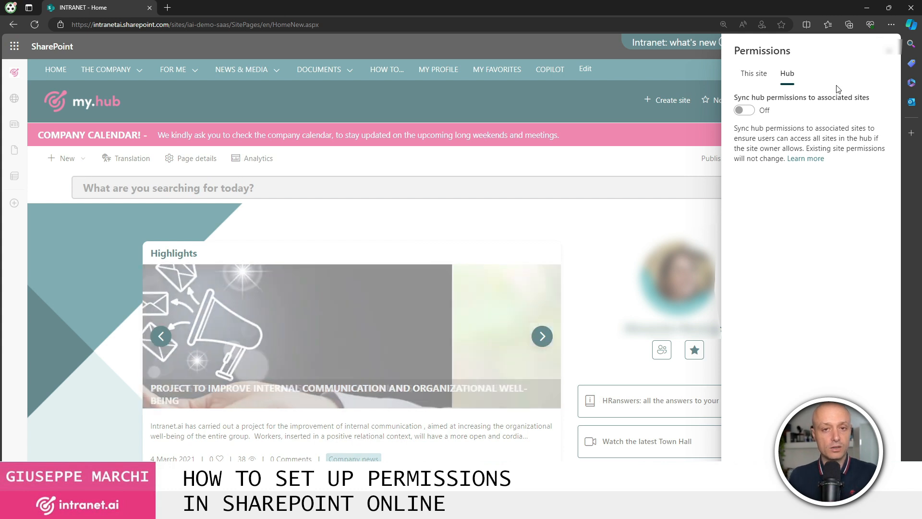
click(889, 51)
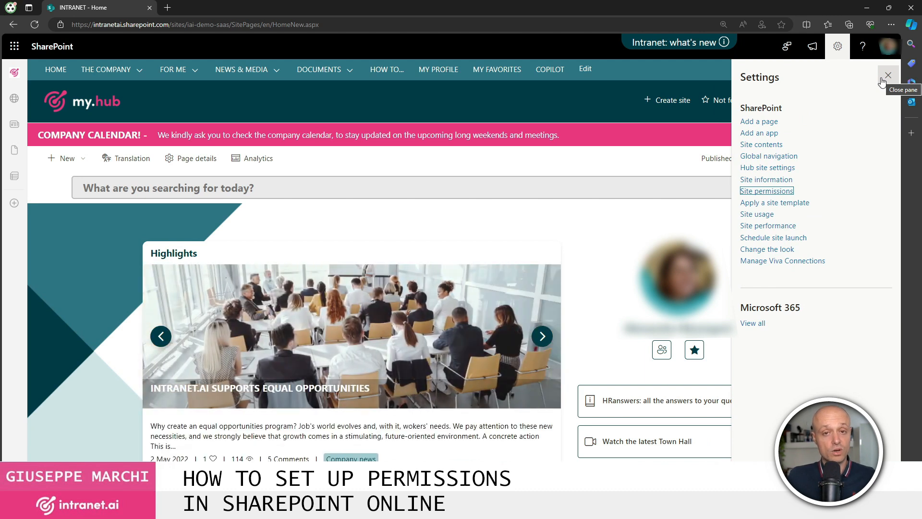
Step: Find the Style Library in the site contents and open its library settings
click(768, 145)
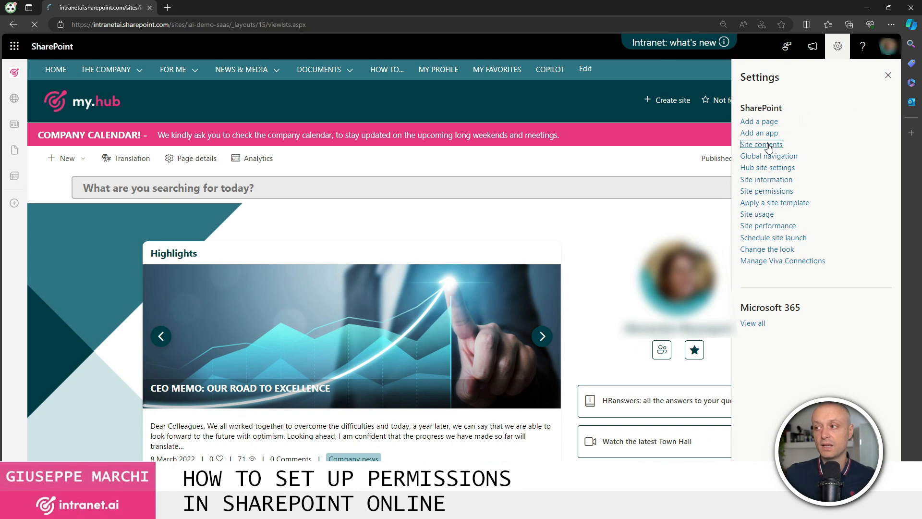
scroll(438, 254, down, 5)
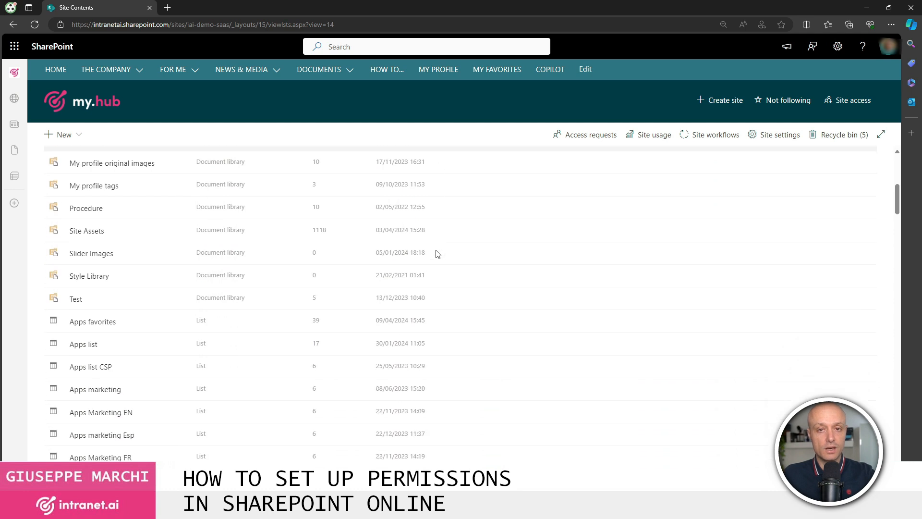
scroll(438, 253, down, 2)
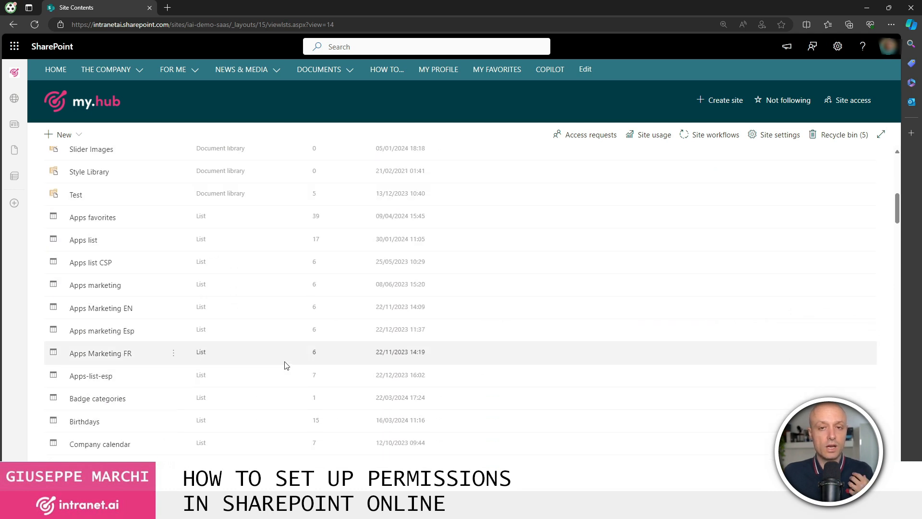
scroll(267, 354, up, 5)
key(alt+Left)
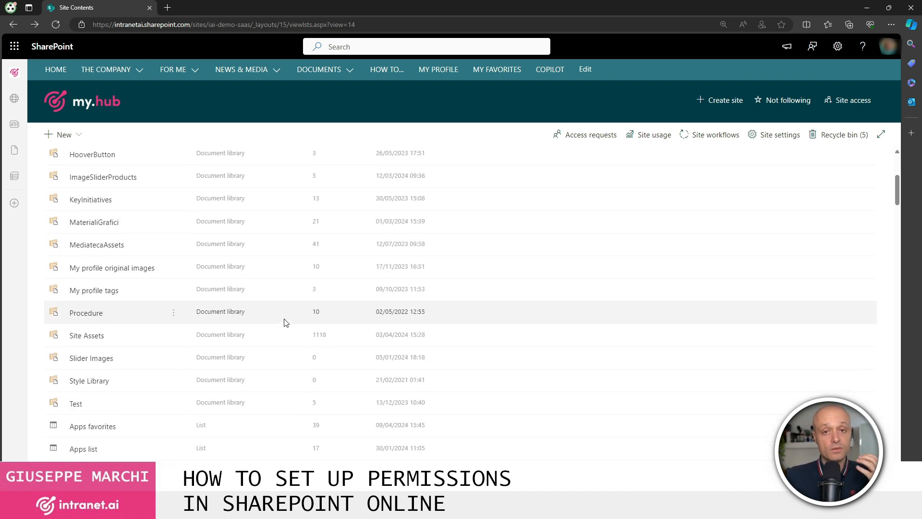
scroll(283, 321, down, 1)
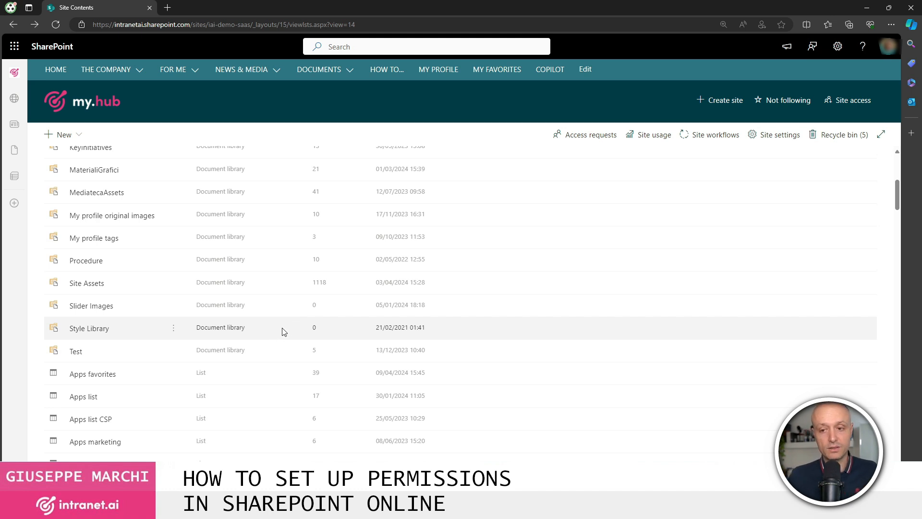
click(174, 328)
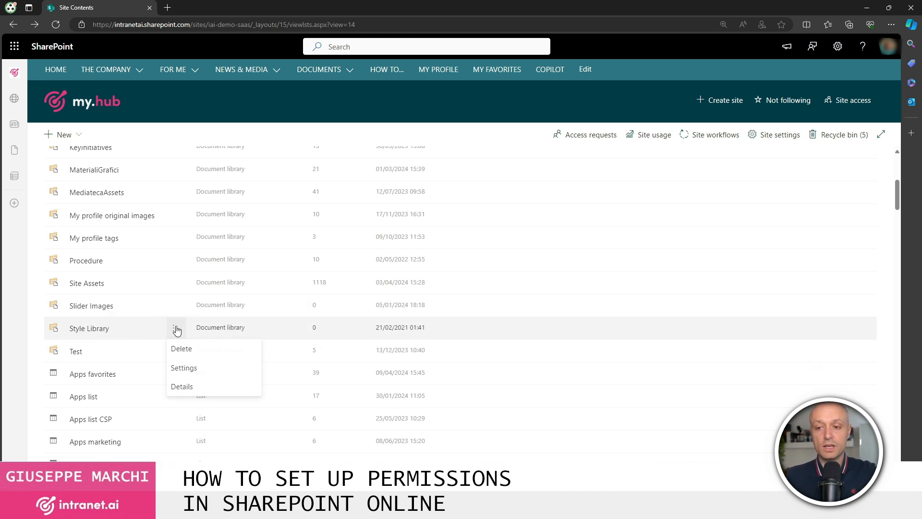
click(210, 370)
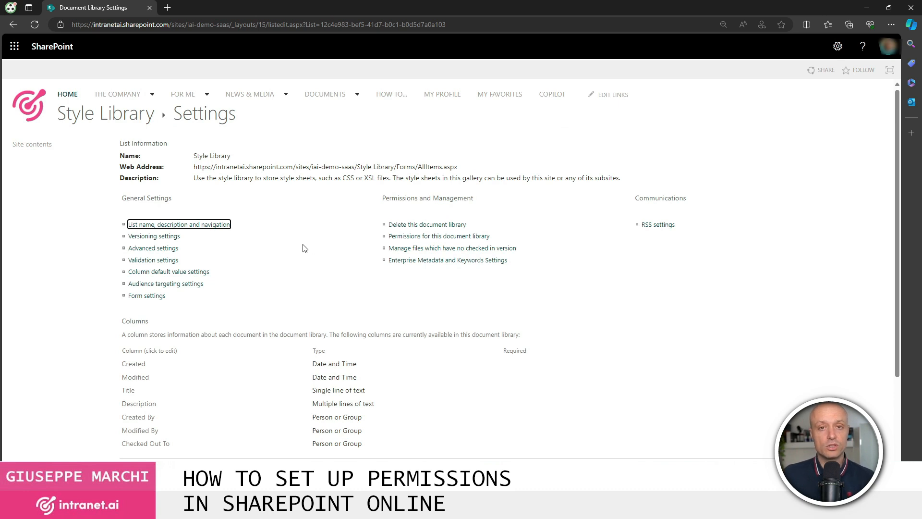
Step: Stop the Style Library from inheriting permissions from its parent site so that it has unique permissions
click(479, 236)
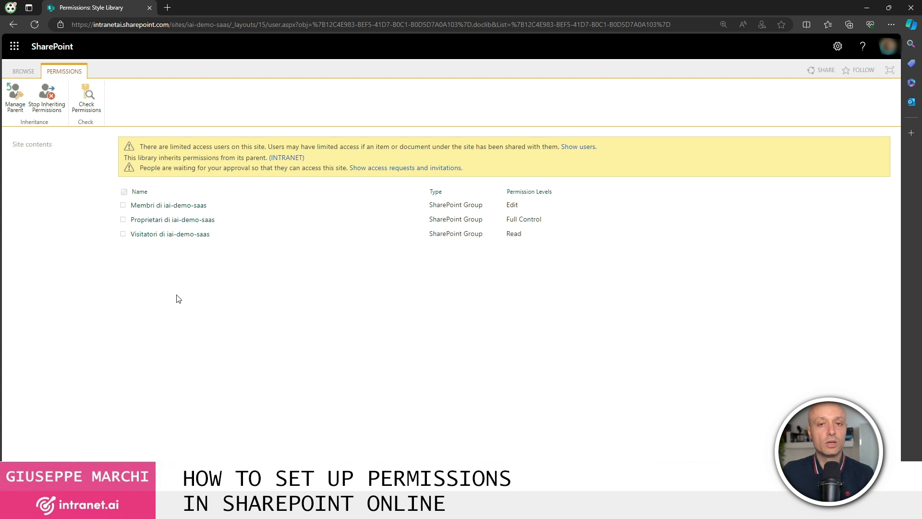
click(53, 108)
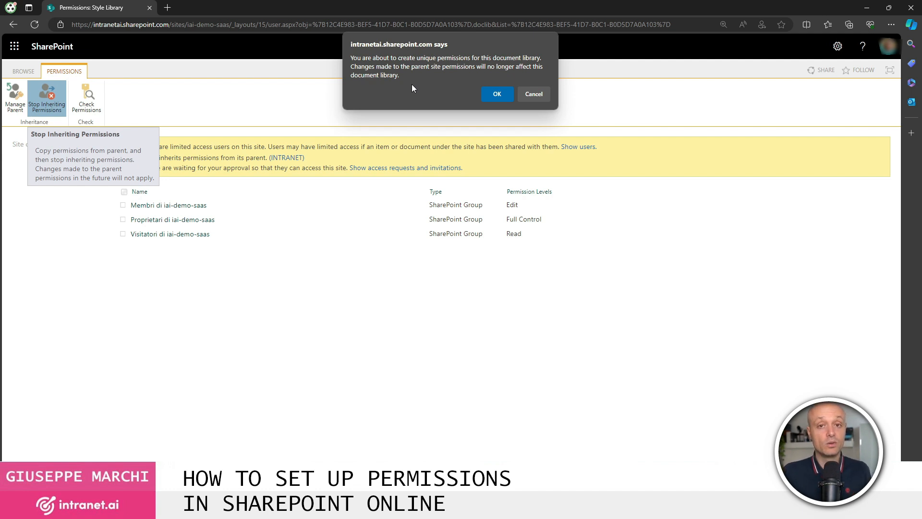
click(494, 95)
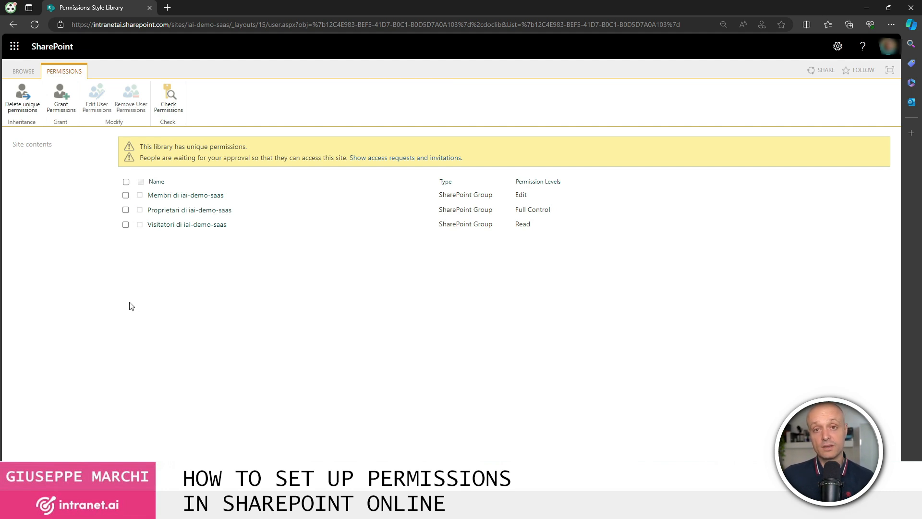
Step: Remove all Style Library permissions for the Visitatori di iai-demo-saas group
click(125, 224)
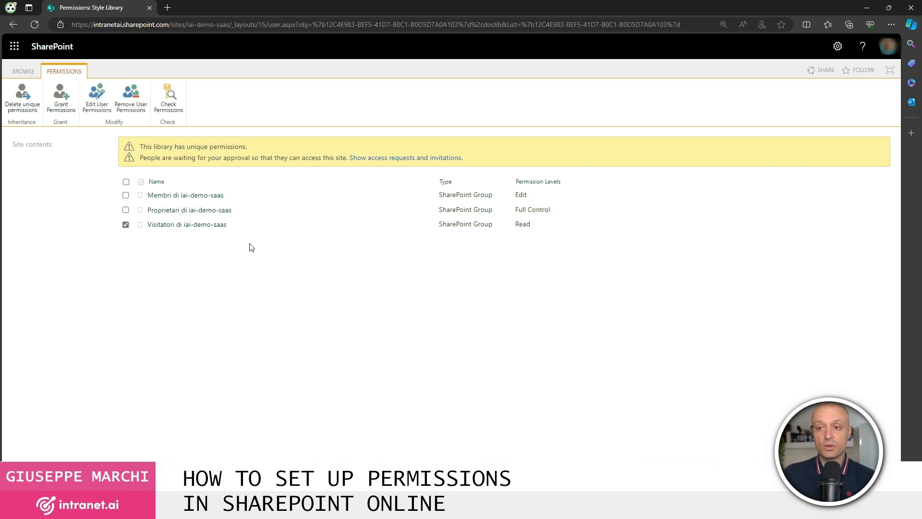
click(131, 107)
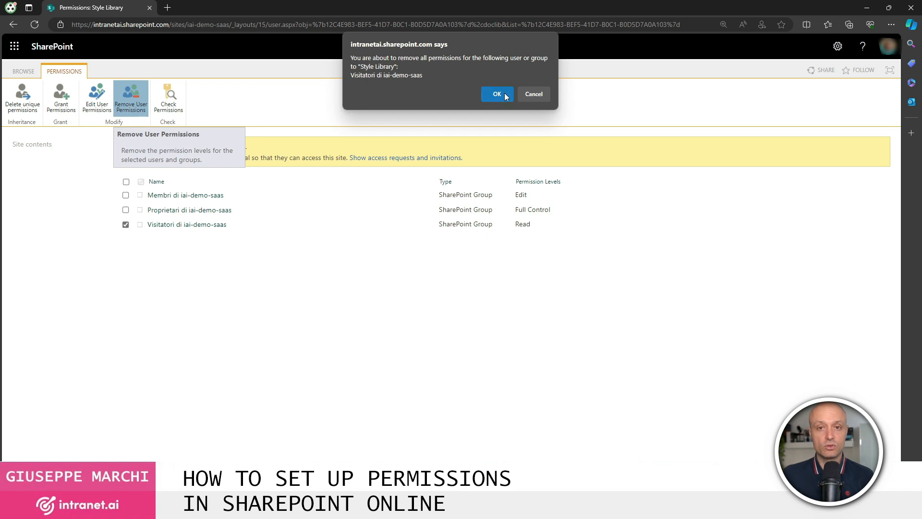
click(504, 94)
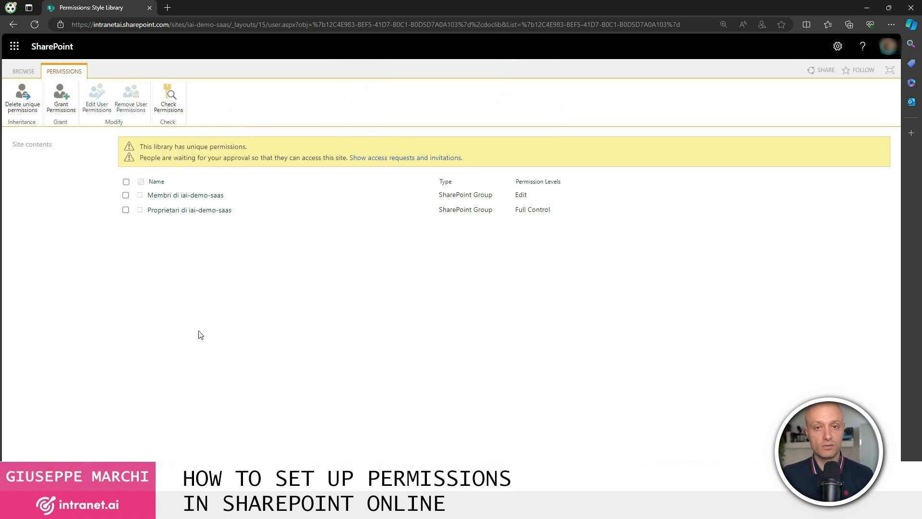
Step: Share the Style Library with an individual user at the Edit level, including items with unique permissions, without sending an email invitation
click(72, 111)
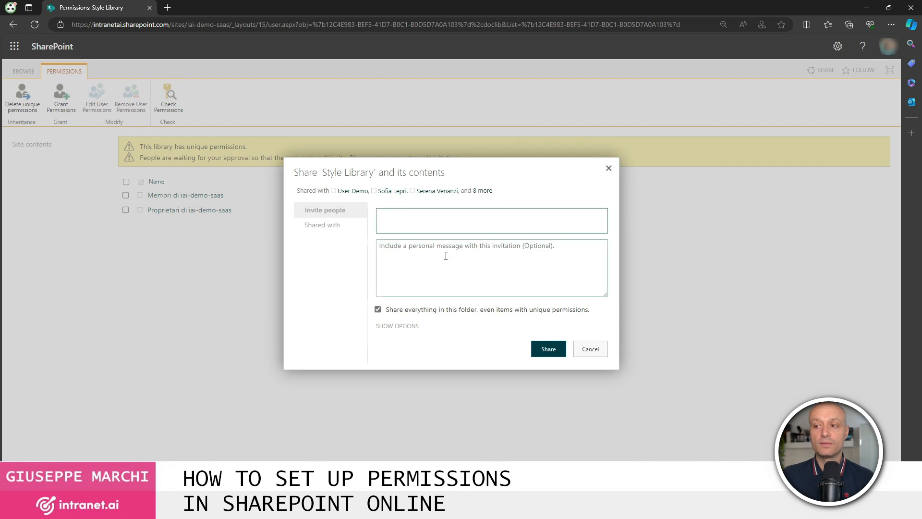
text(giorgio)
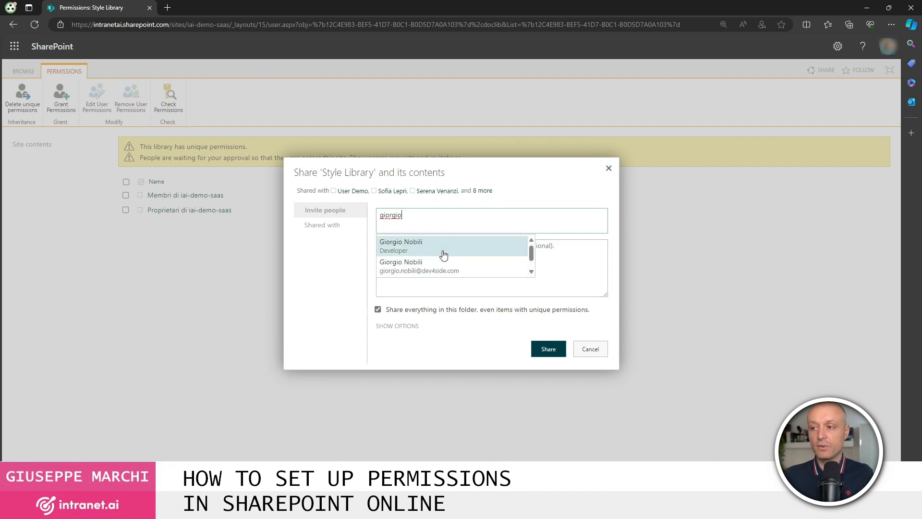
click(443, 254)
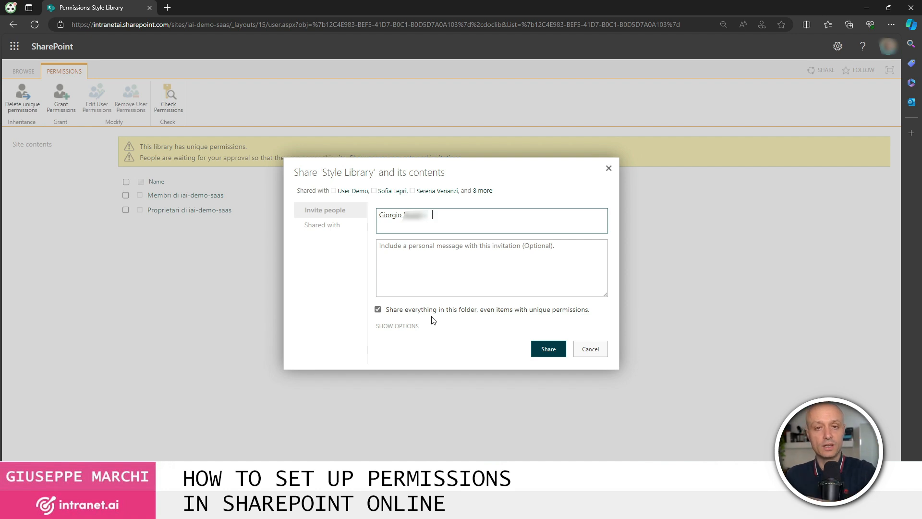
click(411, 311)
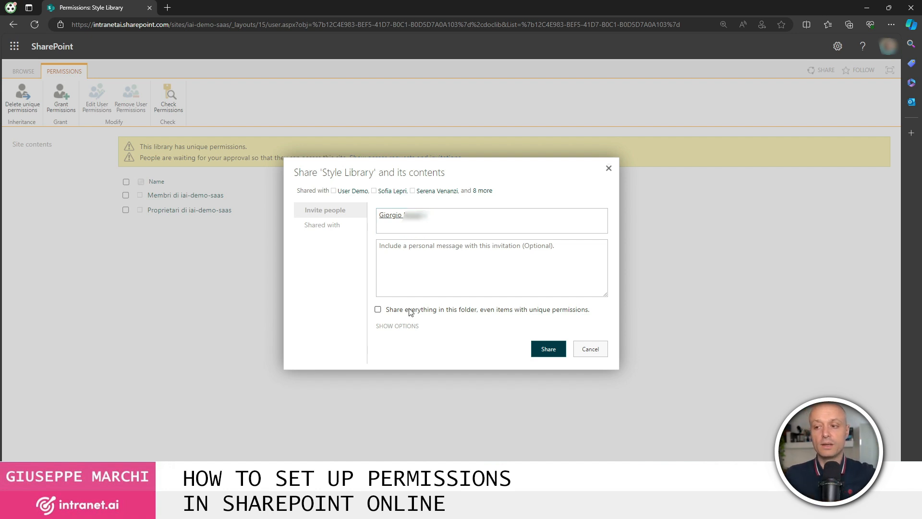
click(410, 311)
click(405, 326)
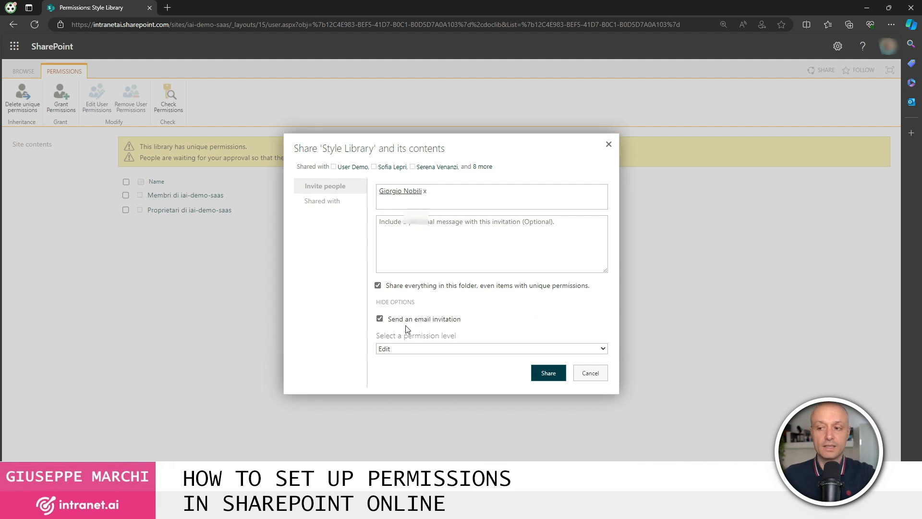
click(446, 349)
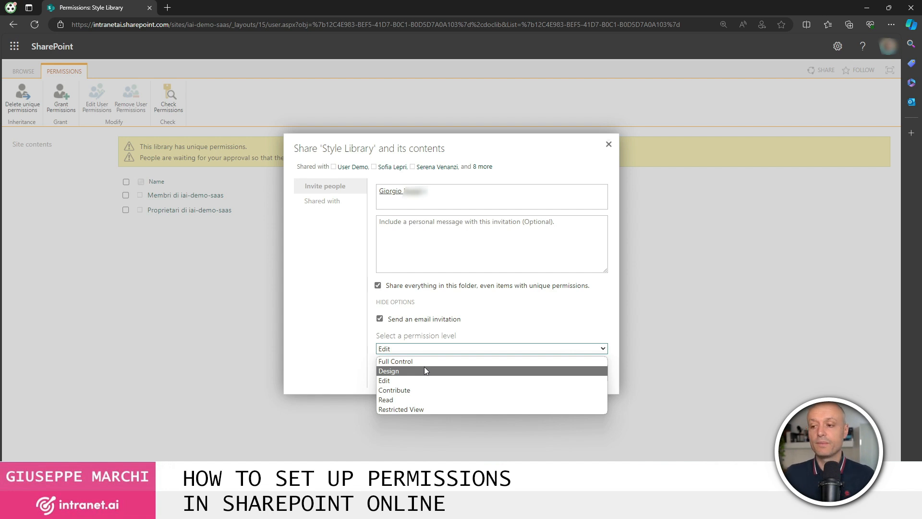
click(389, 380)
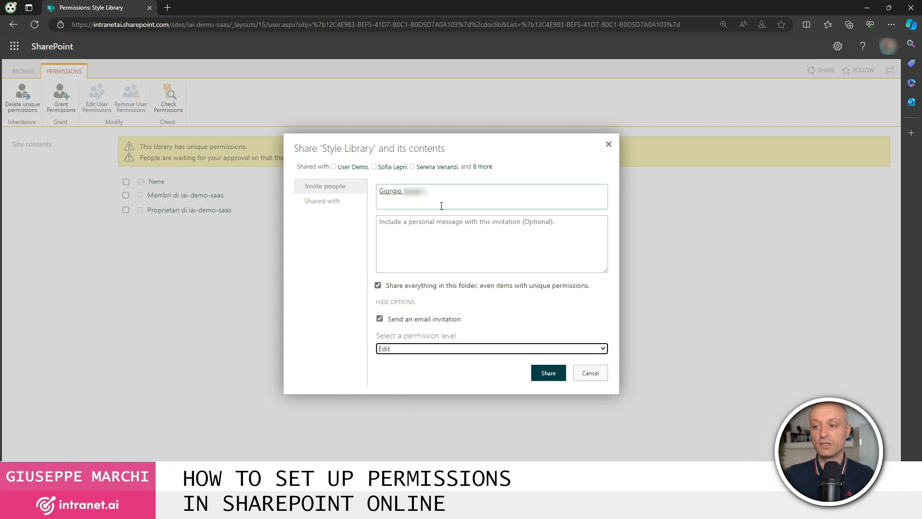
click(380, 319)
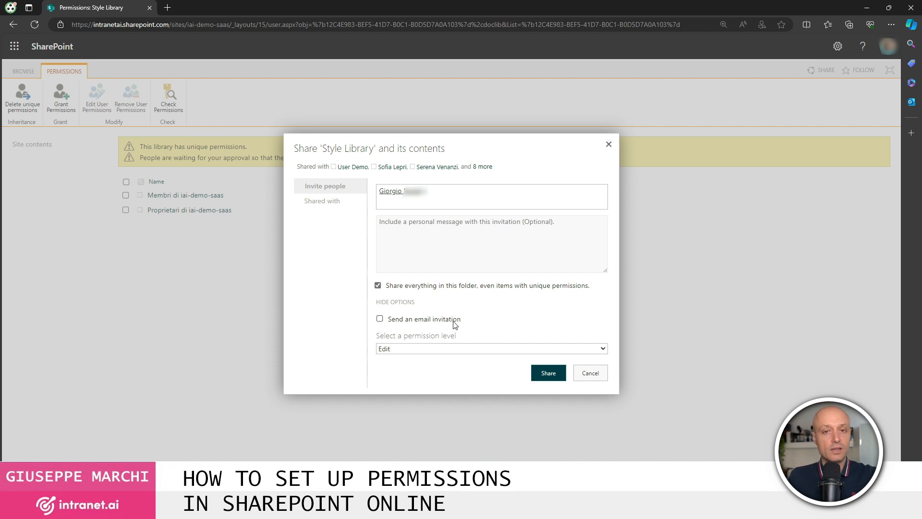
click(552, 378)
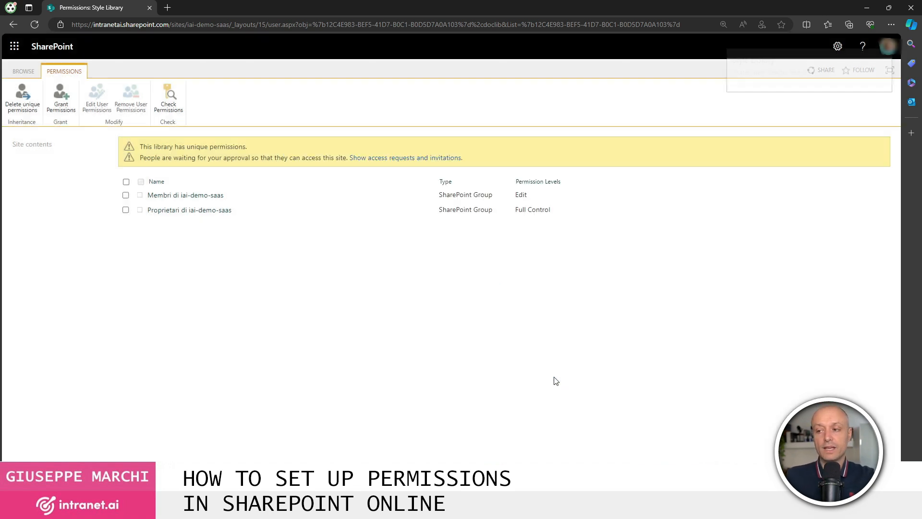